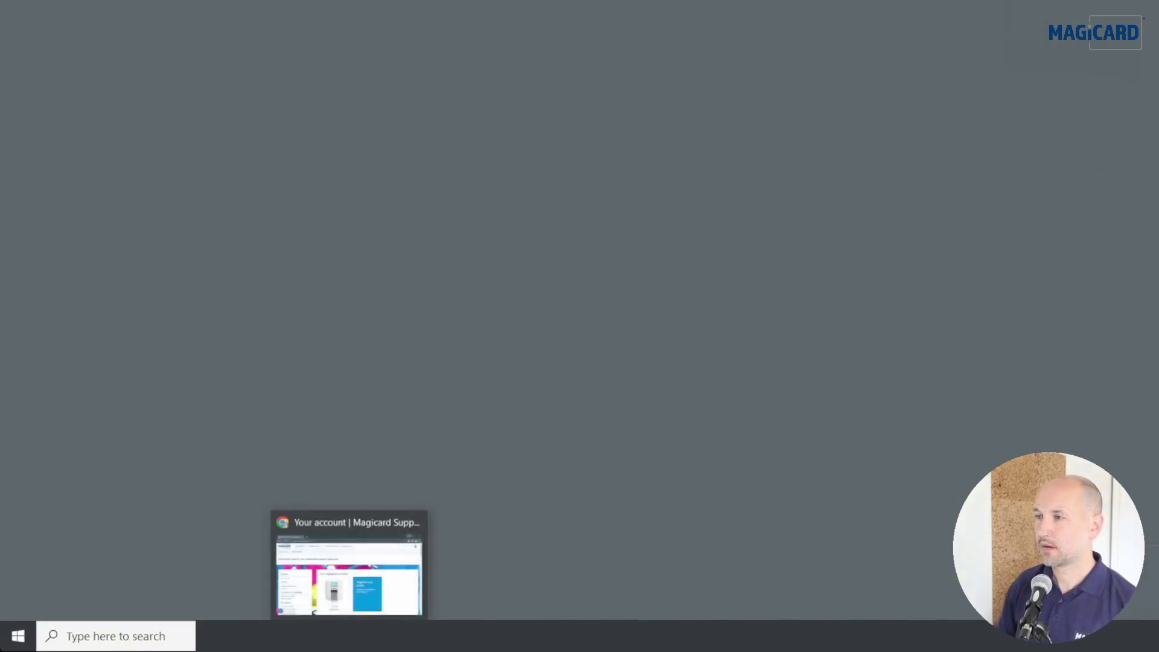
# Step: Restore the minimized Magicard Support account page in Chrome
pyautogui.click(349, 635)
# Step: Open the Your HoloKotes list of feature keys
pyautogui.moveTo(448, 408)
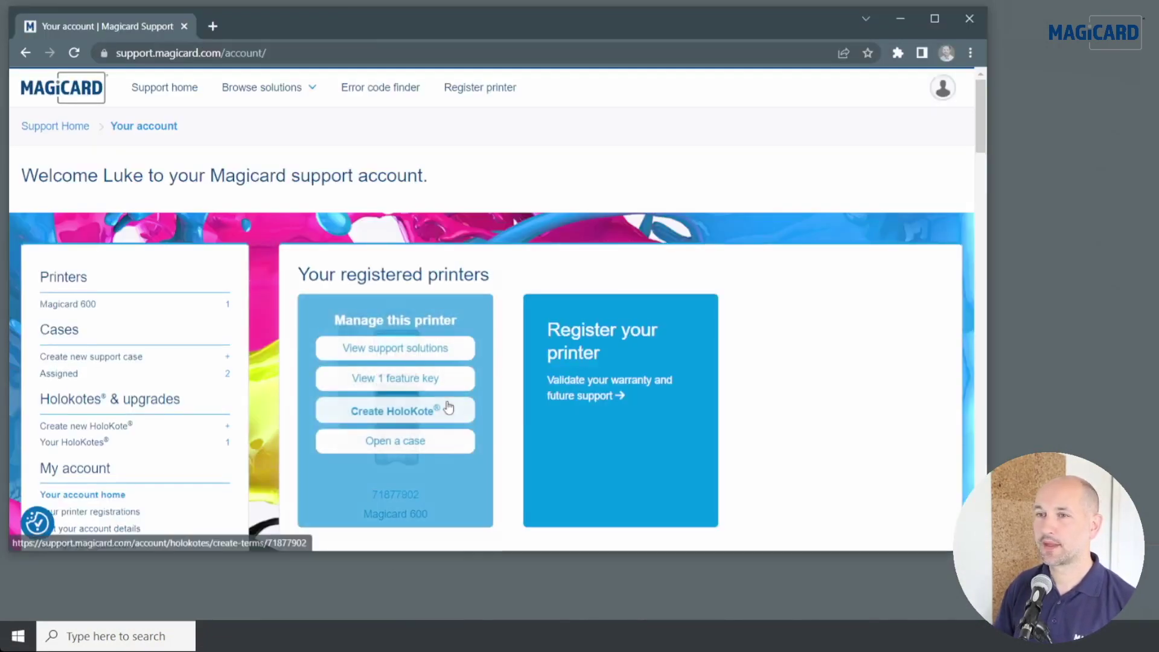
pyautogui.scroll(-2, 448, 408)
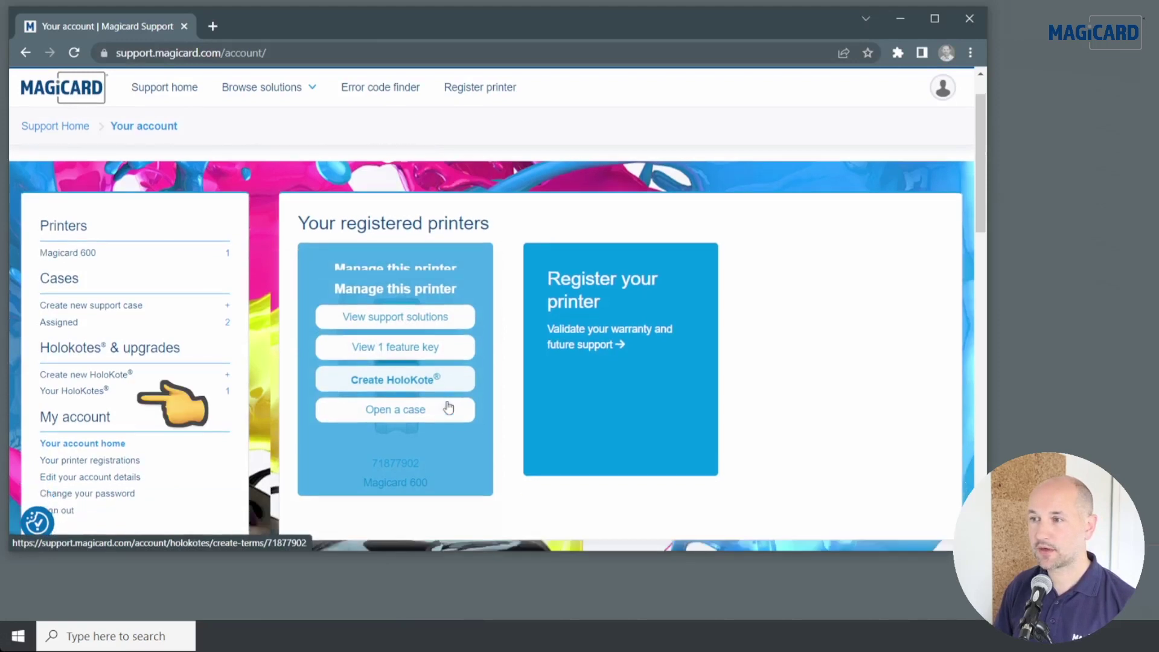
pyautogui.click(75, 394)
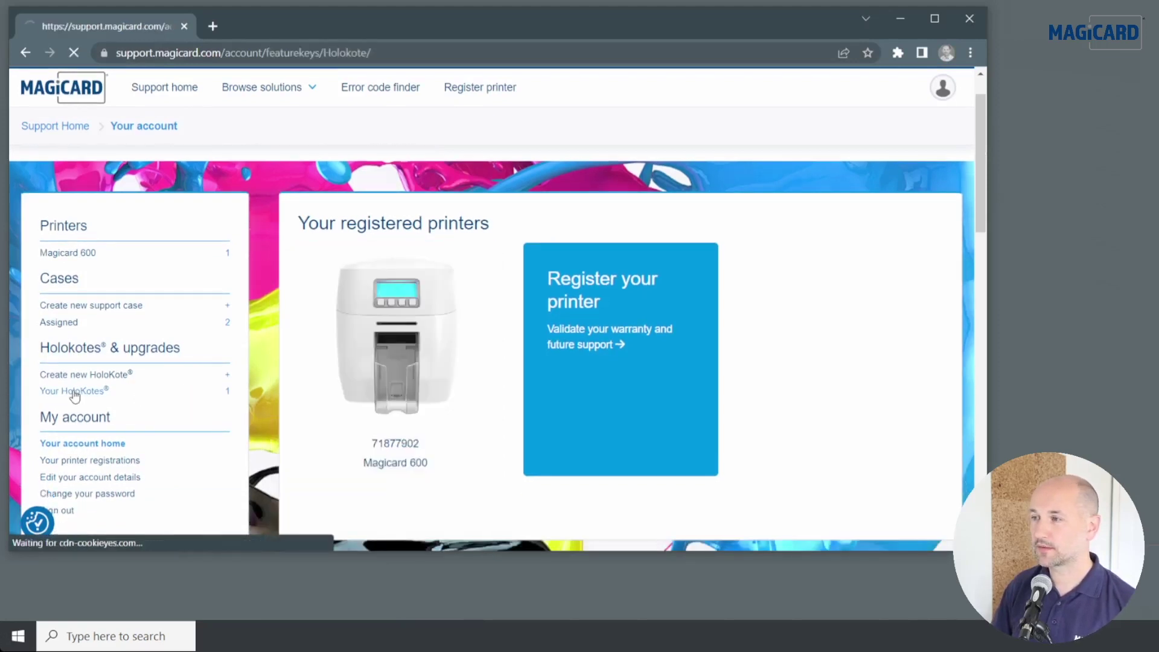
# Step: Preview the Magicard 600 HoloKote watermark and check the key's Generated status
pyautogui.scroll(-1, 560, 416)
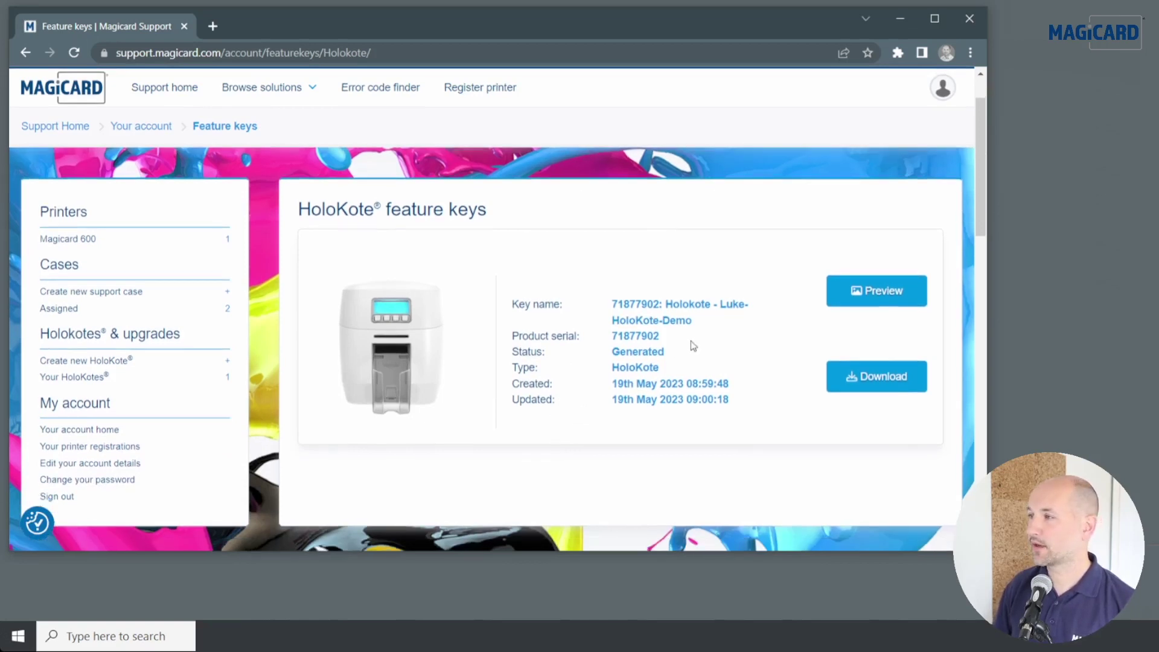
pyautogui.click(868, 295)
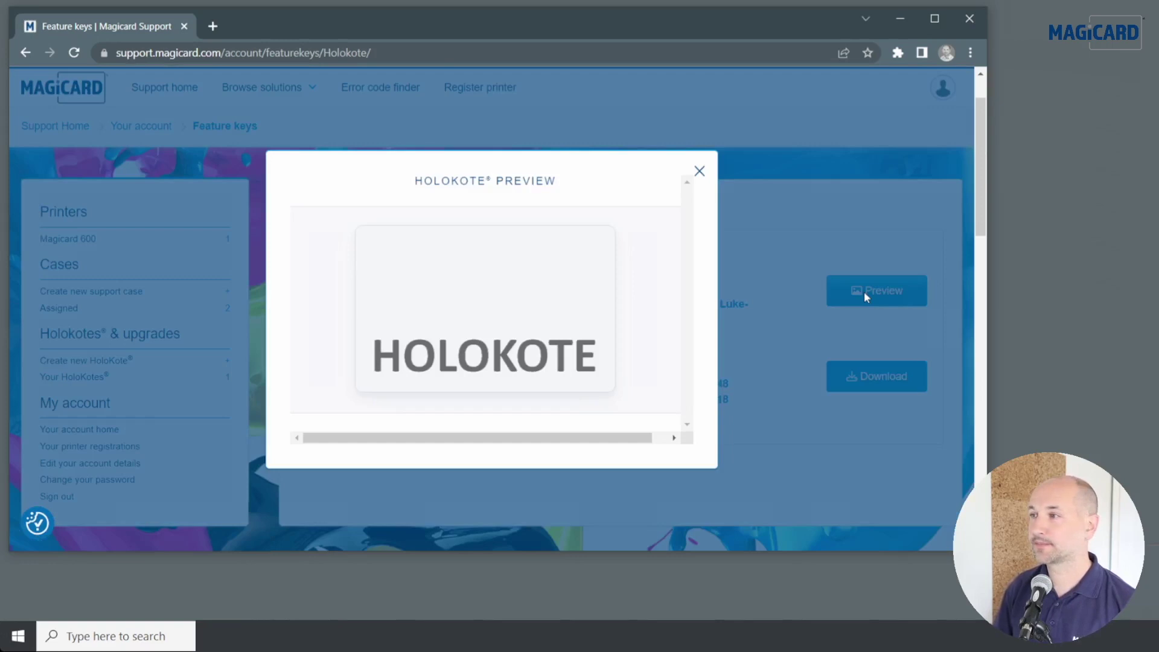
pyautogui.click(700, 171)
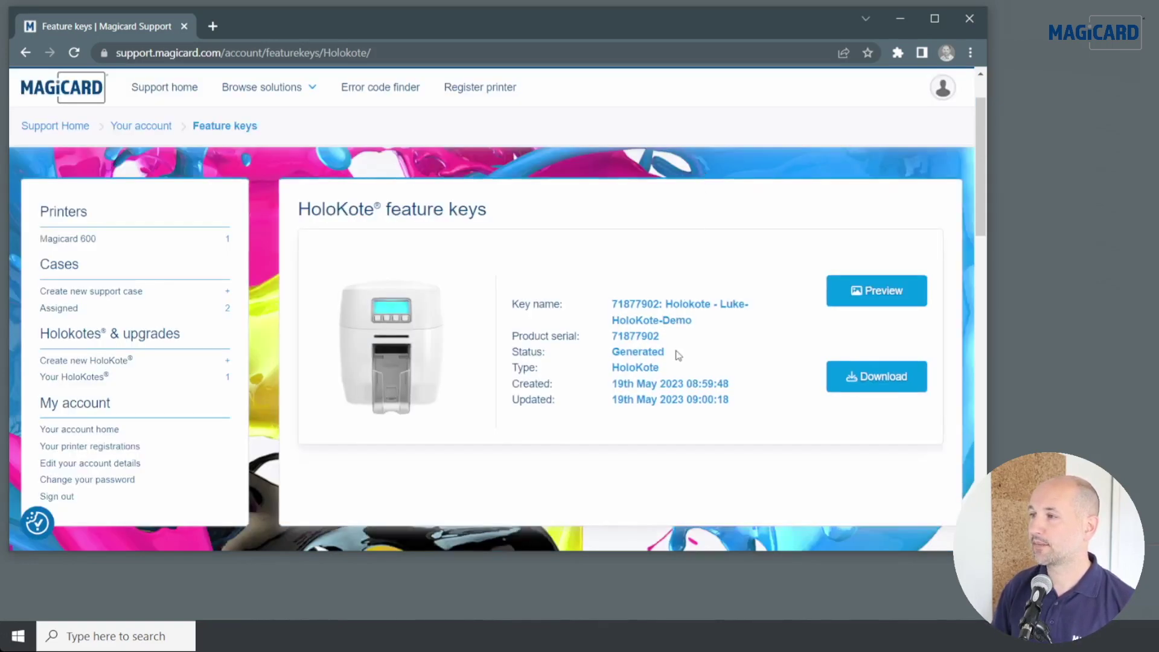
pyautogui.moveTo(665, 353); pyautogui.dragTo(614, 354)
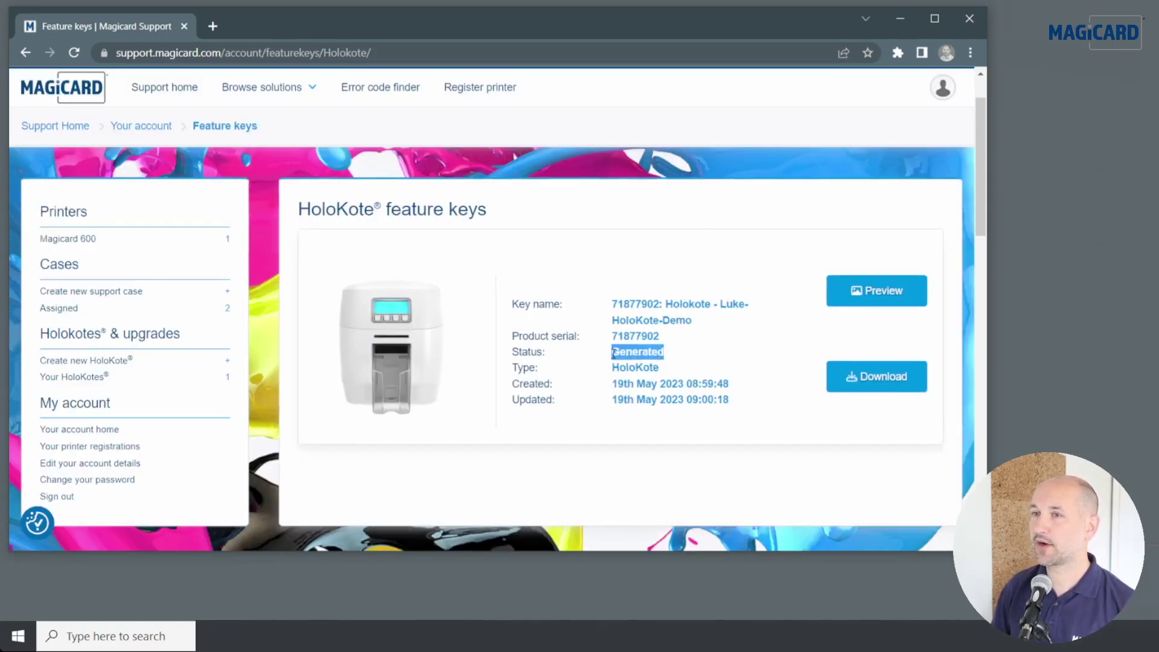
pyautogui.click(613, 353)
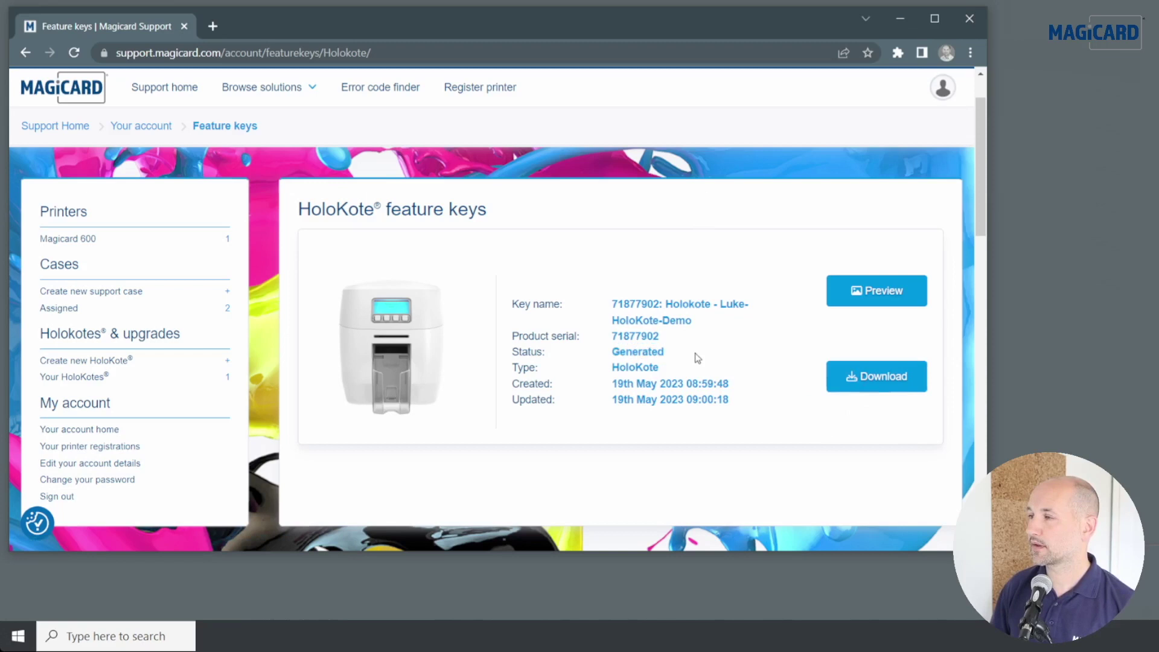
# Step: Download the HoloKote key's .jfif file, then minimize Chrome to the desktop
pyautogui.click(884, 377)
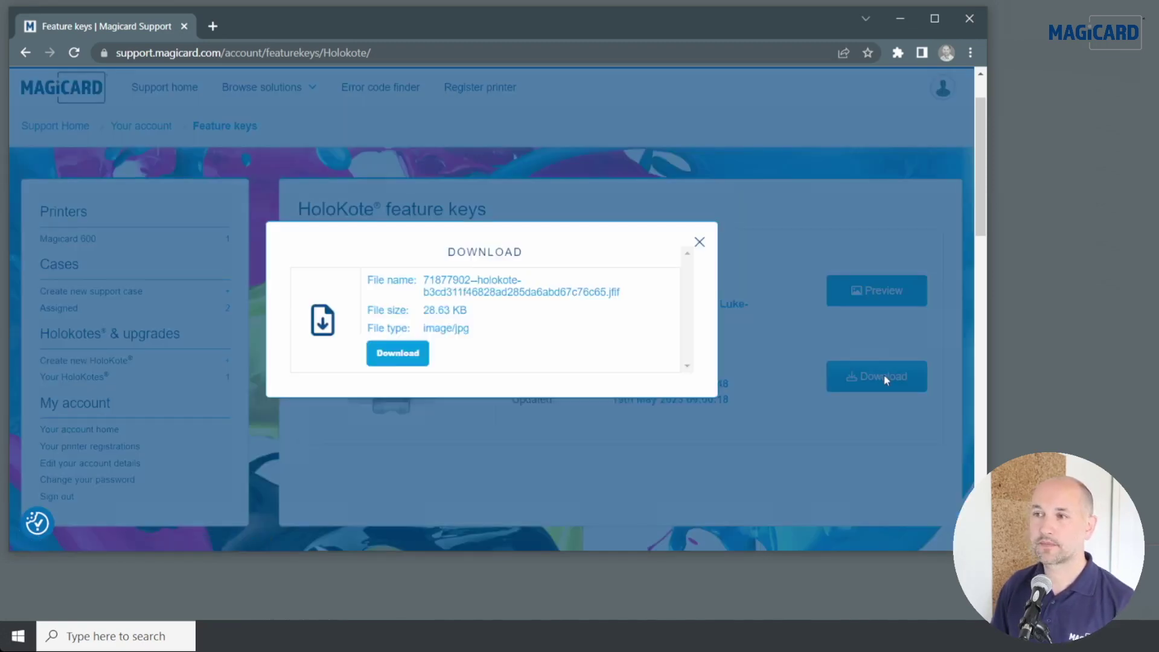
pyautogui.click(397, 360)
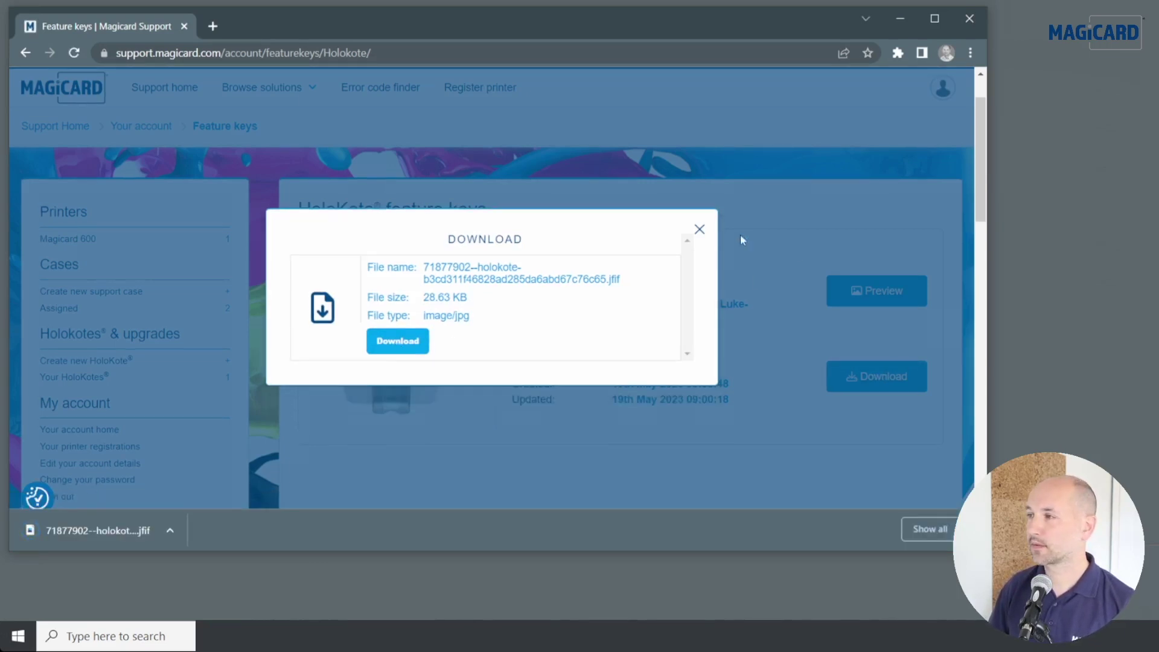
pyautogui.click(698, 230)
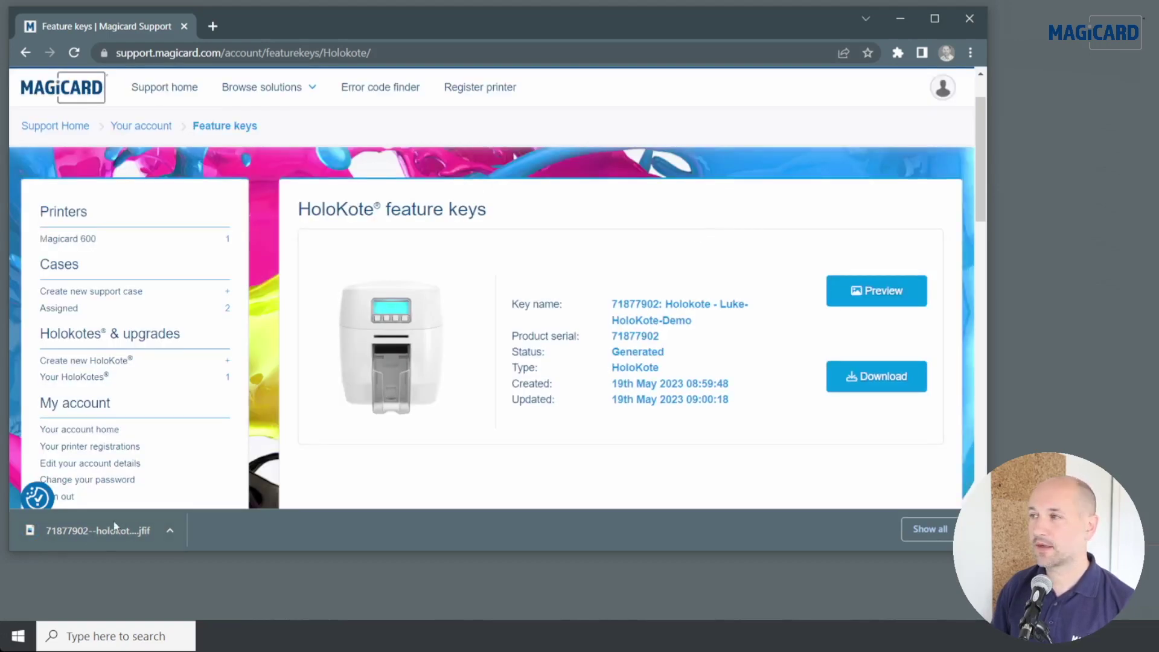
pyautogui.click(899, 23)
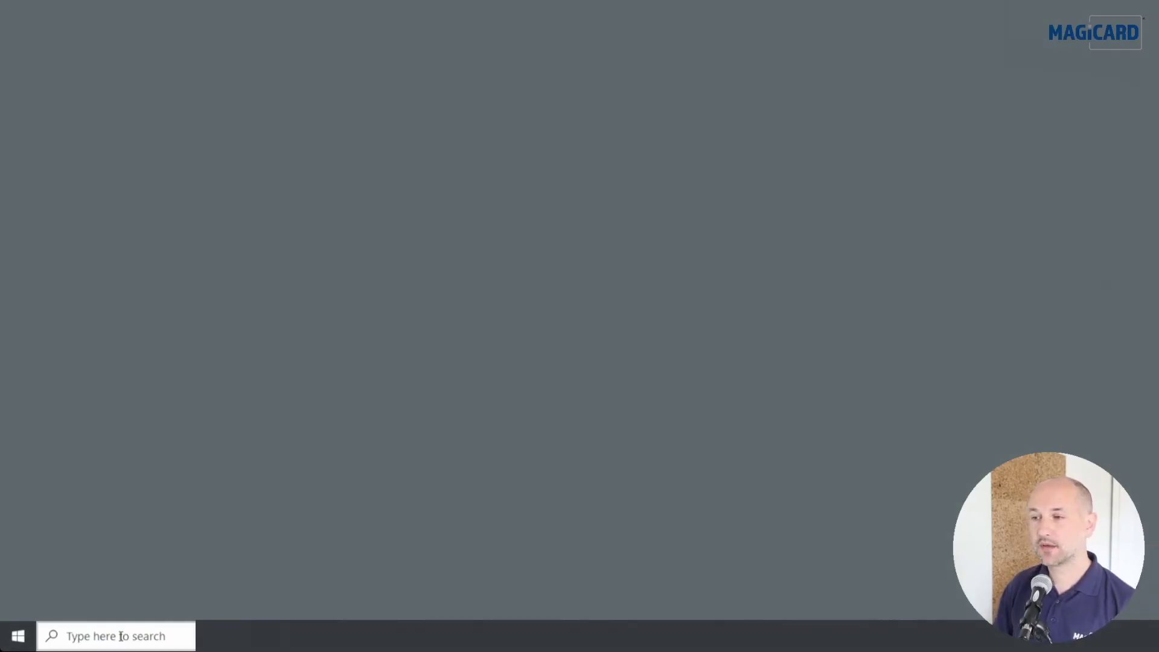
# Step: Search Windows for 'con' and open Control Panel's Devices and Printers
pyautogui.click(121, 636)
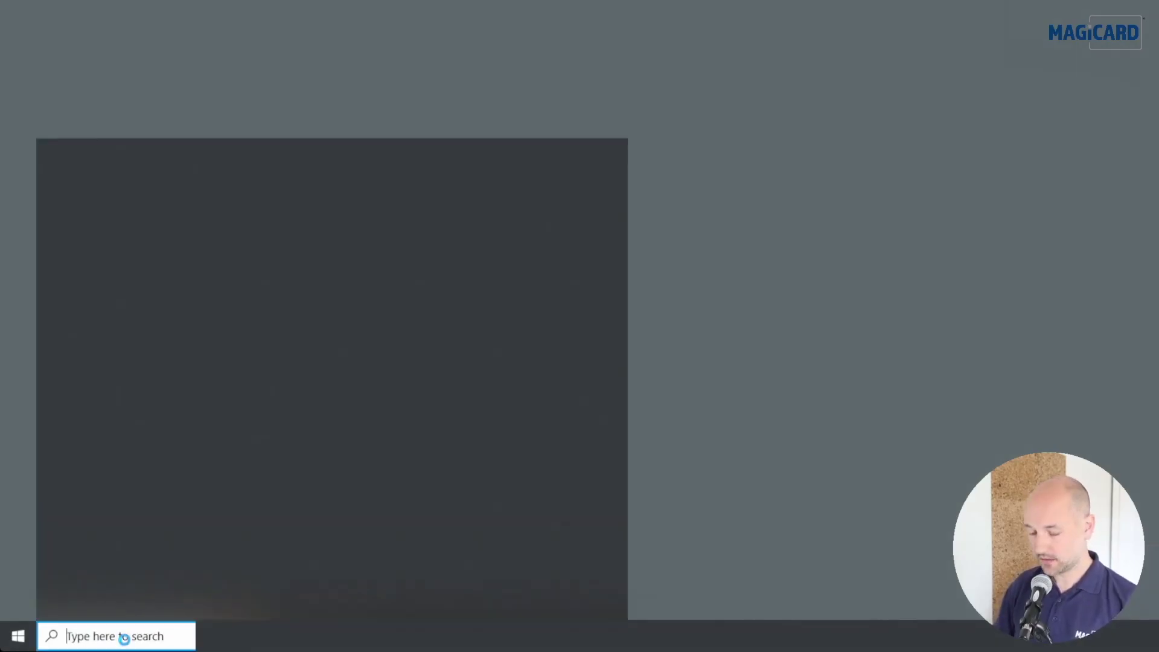
pyautogui.write('con')
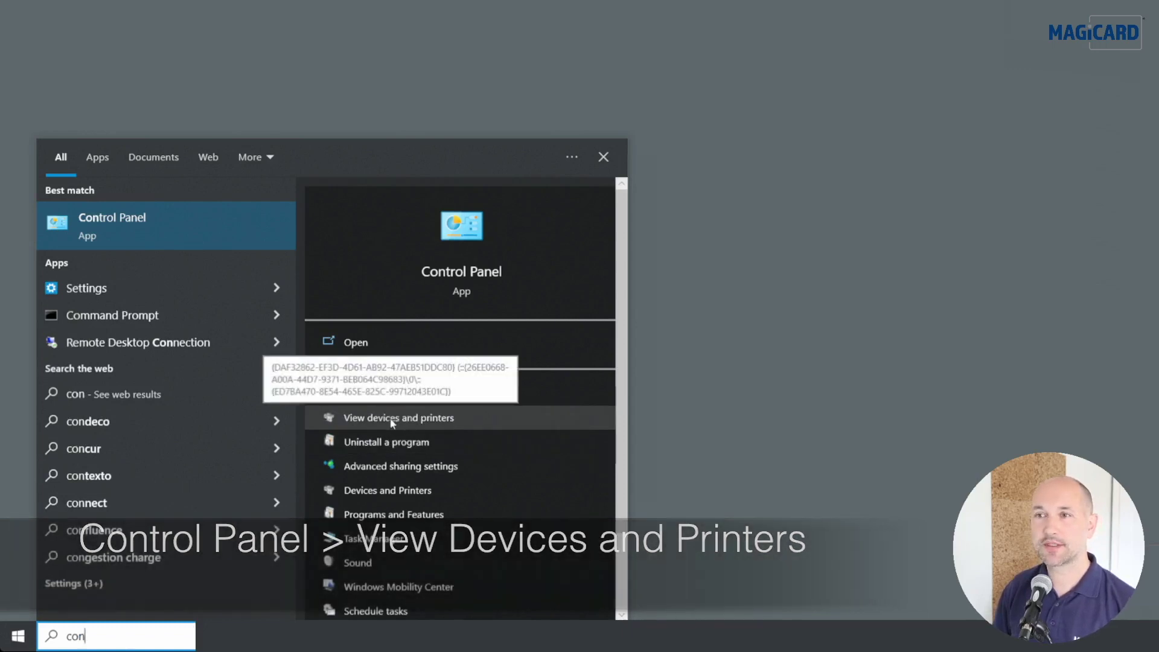
pyautogui.click(393, 421)
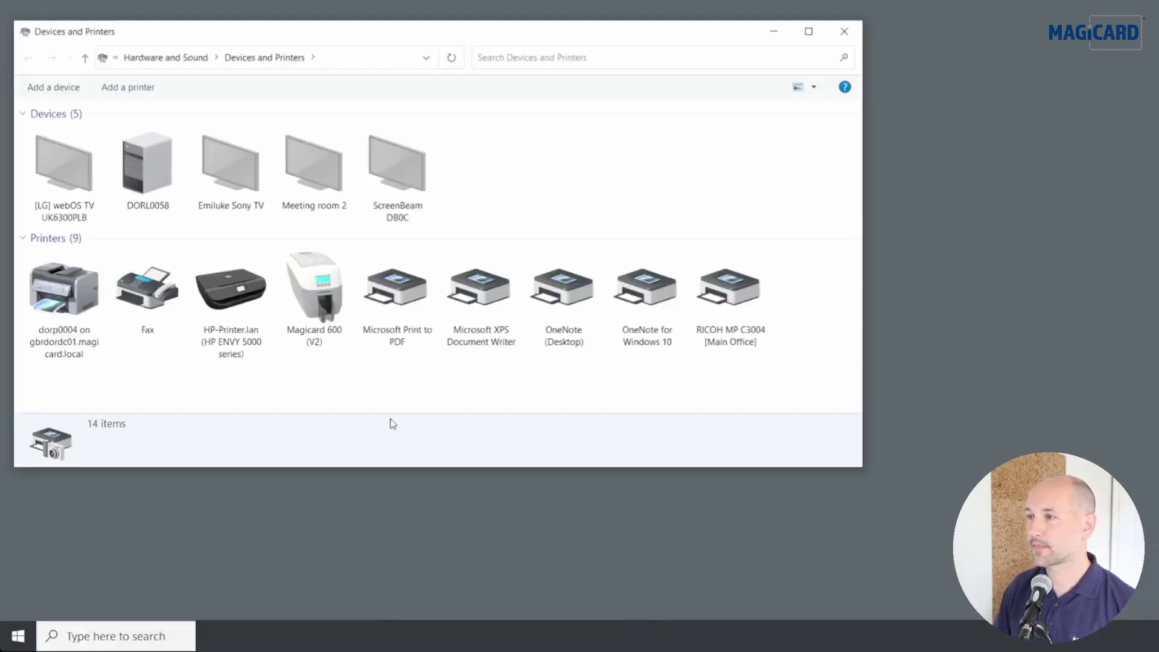
# Step: From Magicard 600 (V2) printing preferences, reach Printer upgrade(s) > Manage HoloKote
pyautogui.rightClick(324, 304)
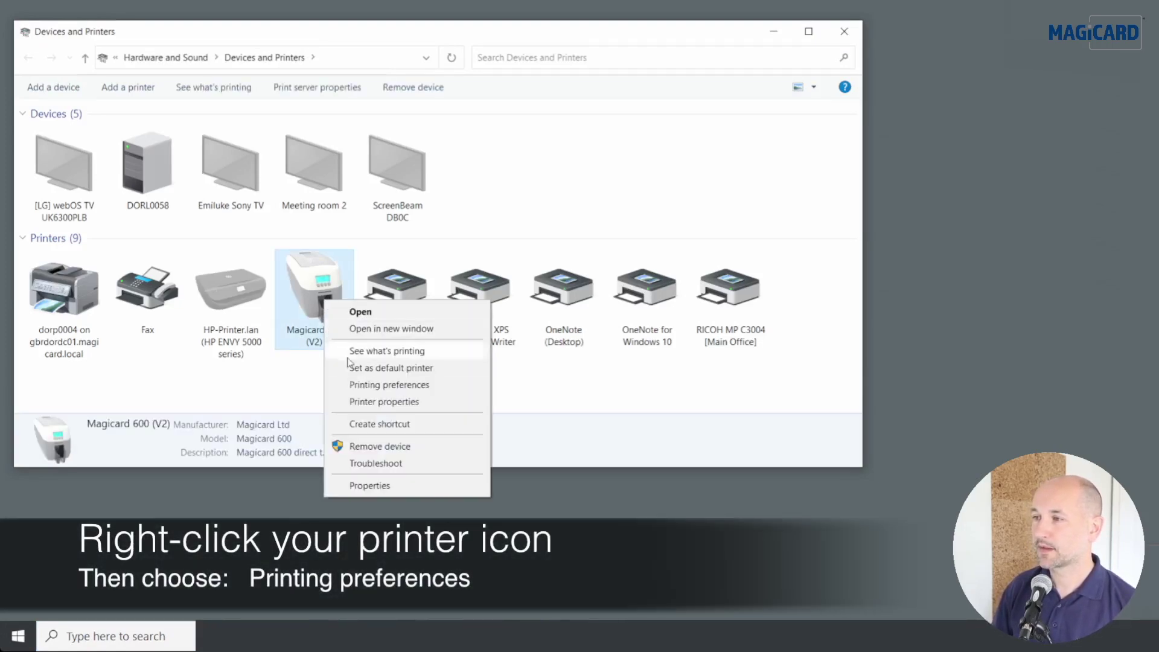
pyautogui.click(409, 386)
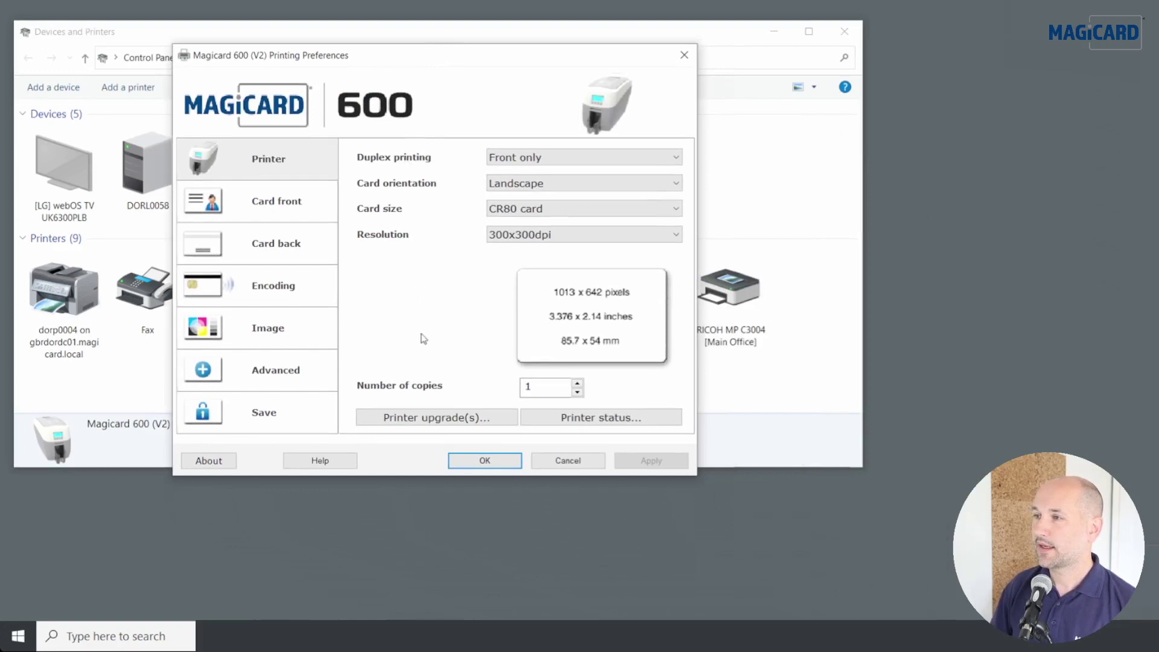
pyautogui.click(445, 417)
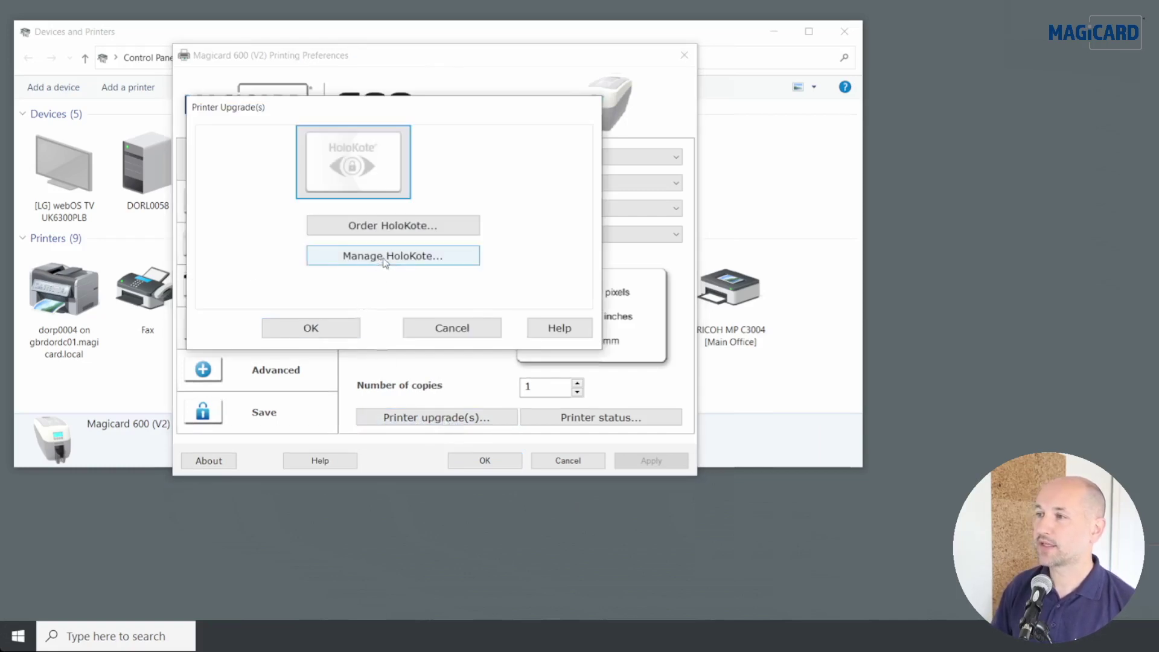
pyautogui.click(403, 260)
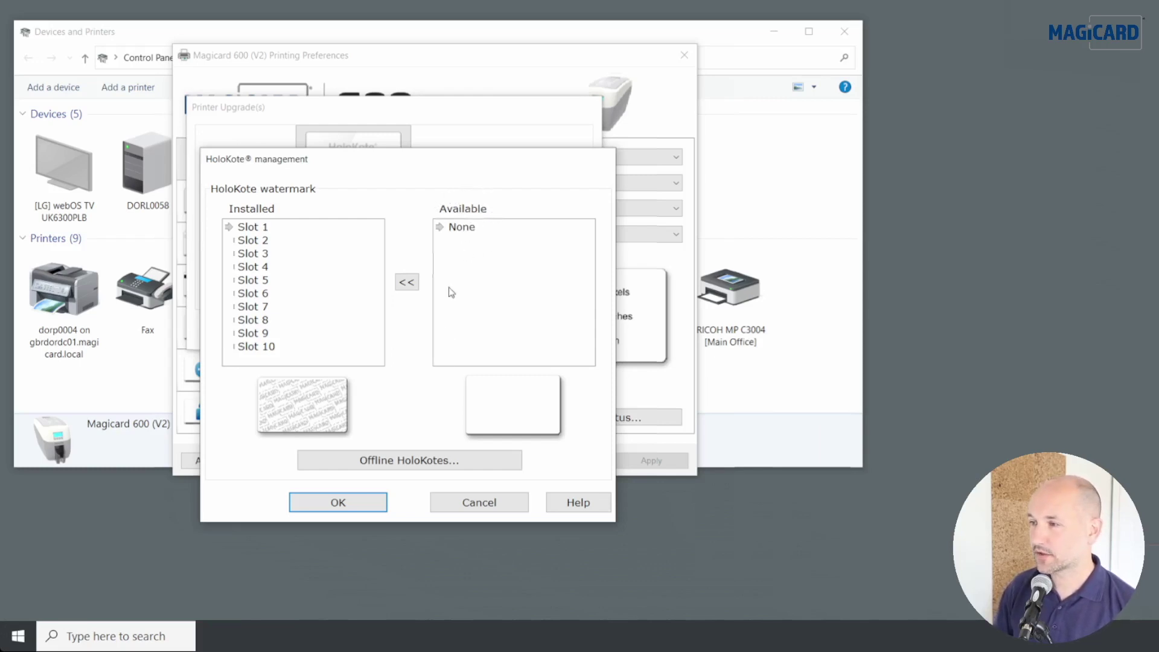
# Step: Load the downloaded HoloKote key file, install it into Slot 1, and inspect Slot 2
pyautogui.click(399, 463)
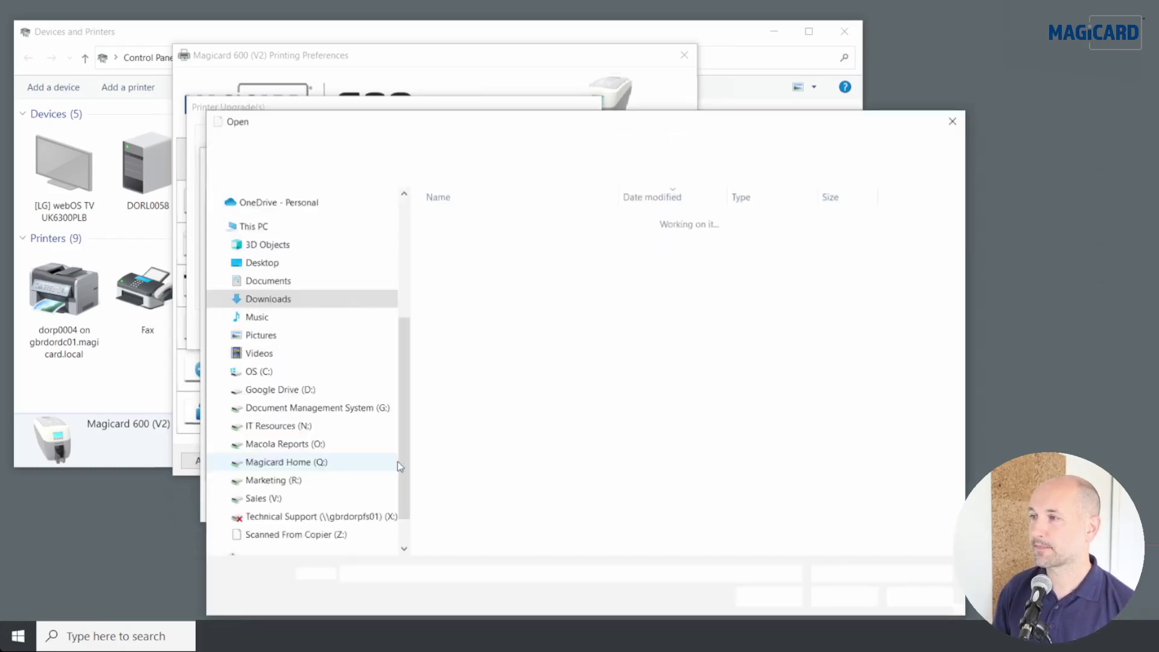
pyautogui.click(520, 239)
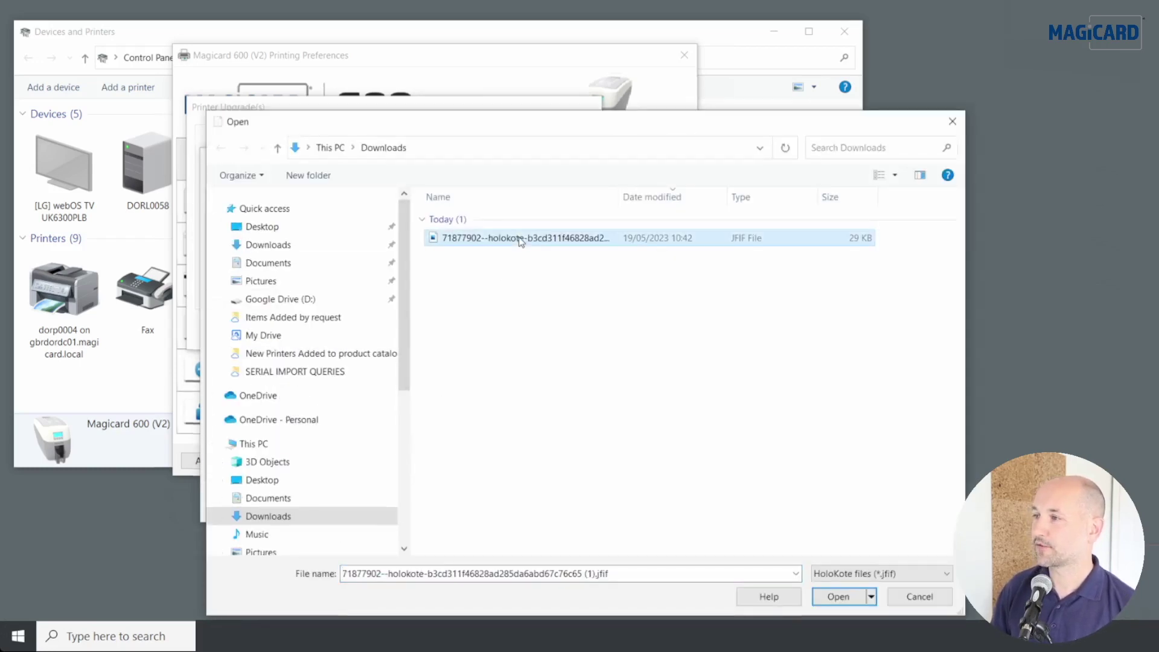
pyautogui.click(838, 597)
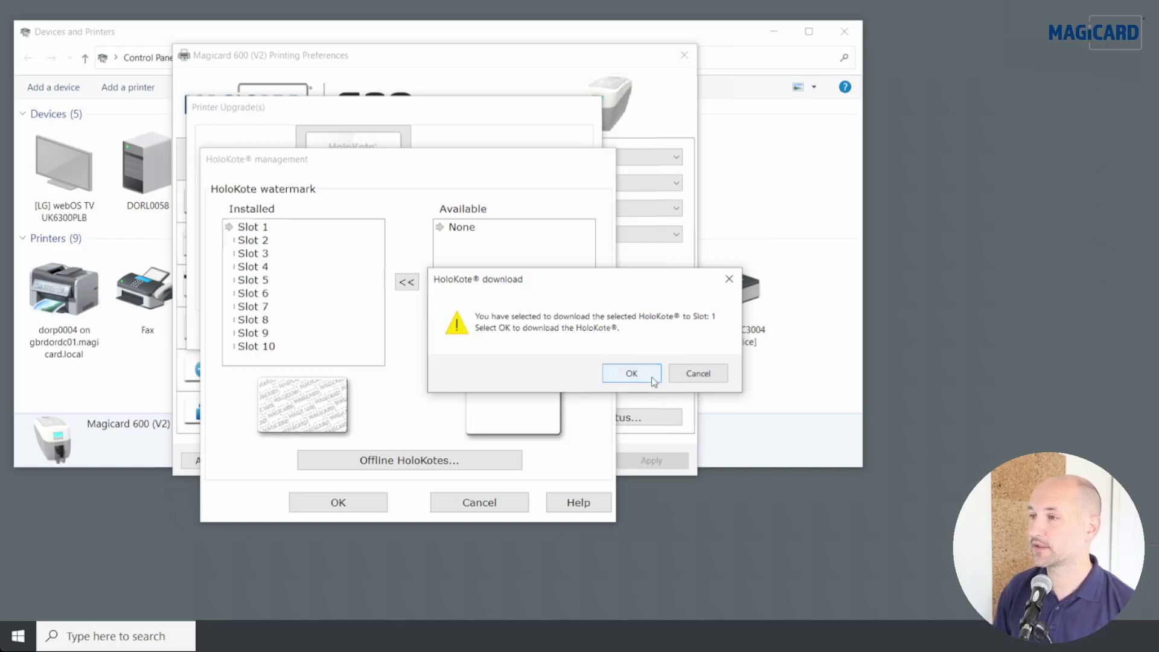
pyautogui.click(631, 376)
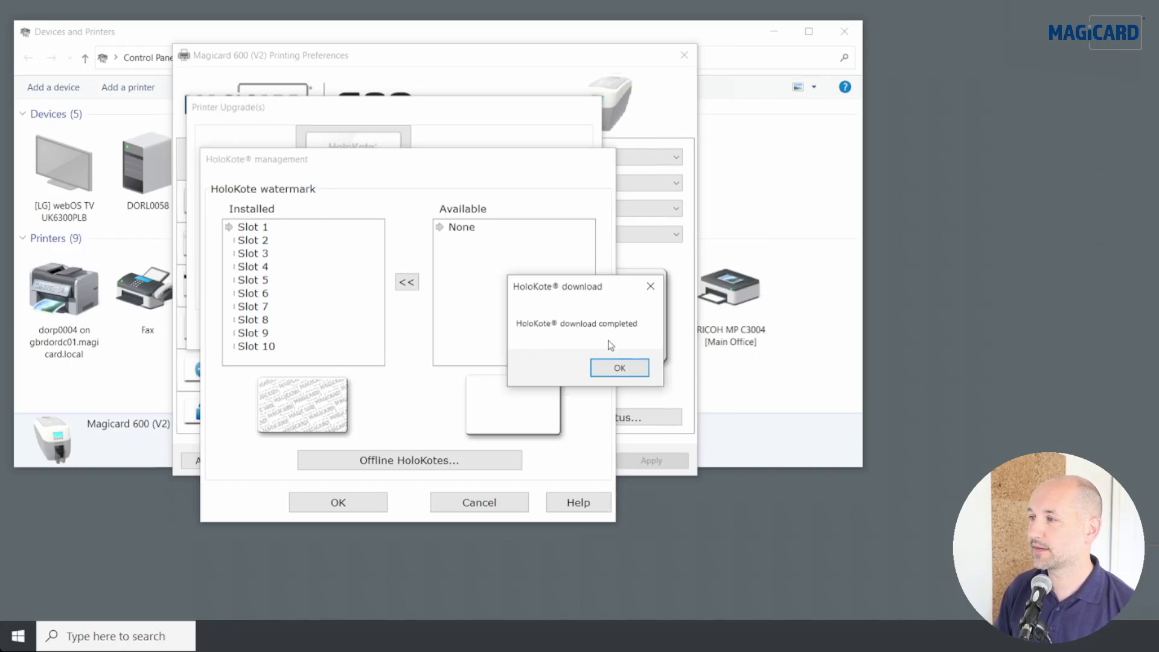
pyautogui.click(629, 372)
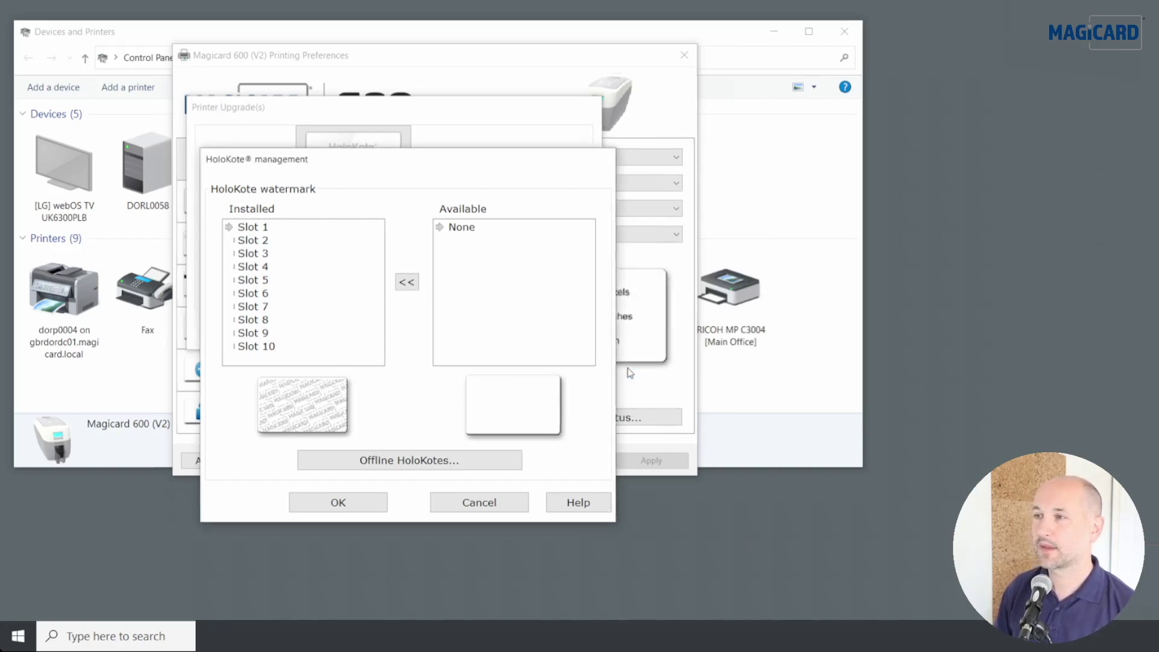
pyautogui.click(258, 243)
# Step: Verify the HOLOKOTE image in Slot 1 and close the HoloKote and upgrade dialogs
pyautogui.click(264, 229)
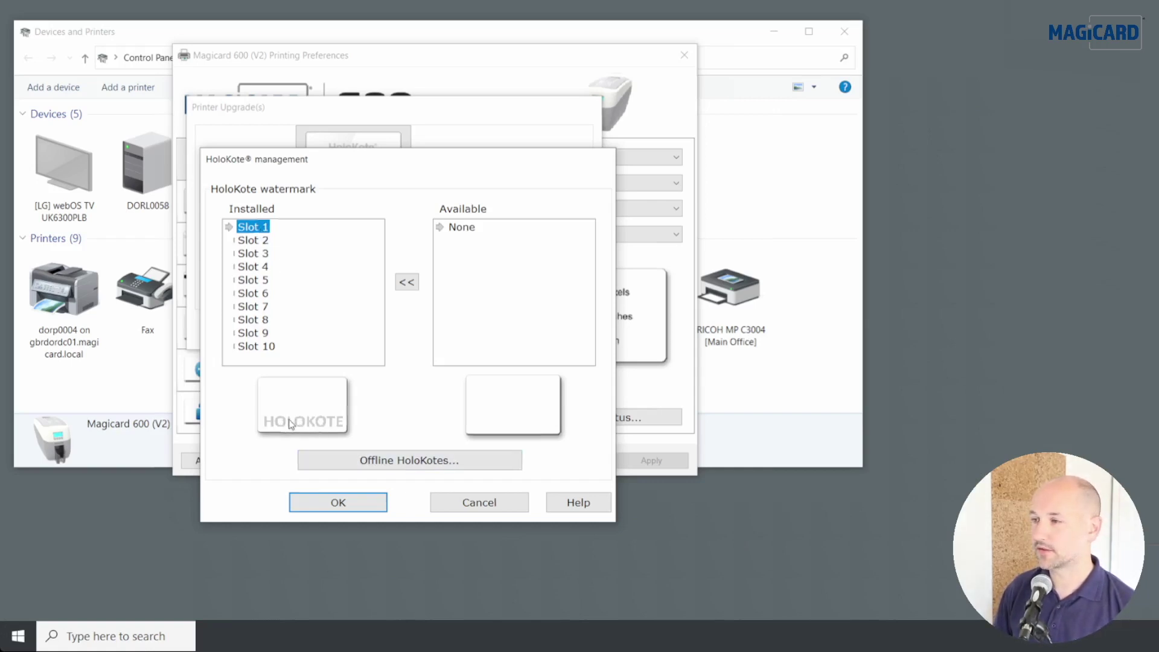
pyautogui.click(372, 507)
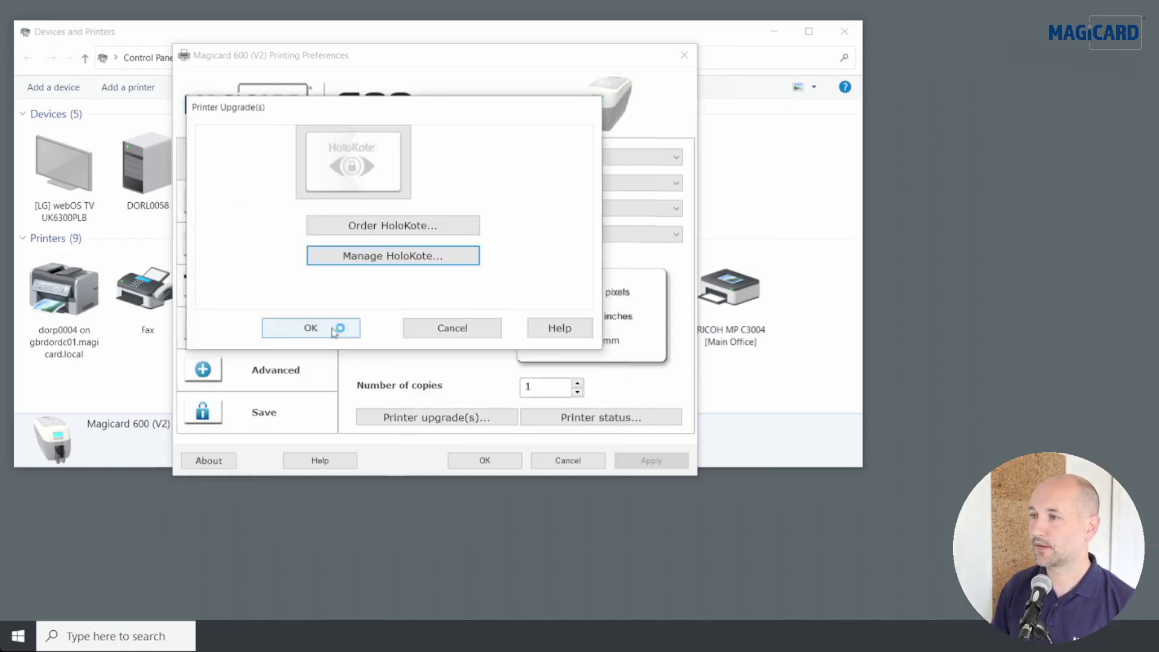
pyautogui.click(334, 330)
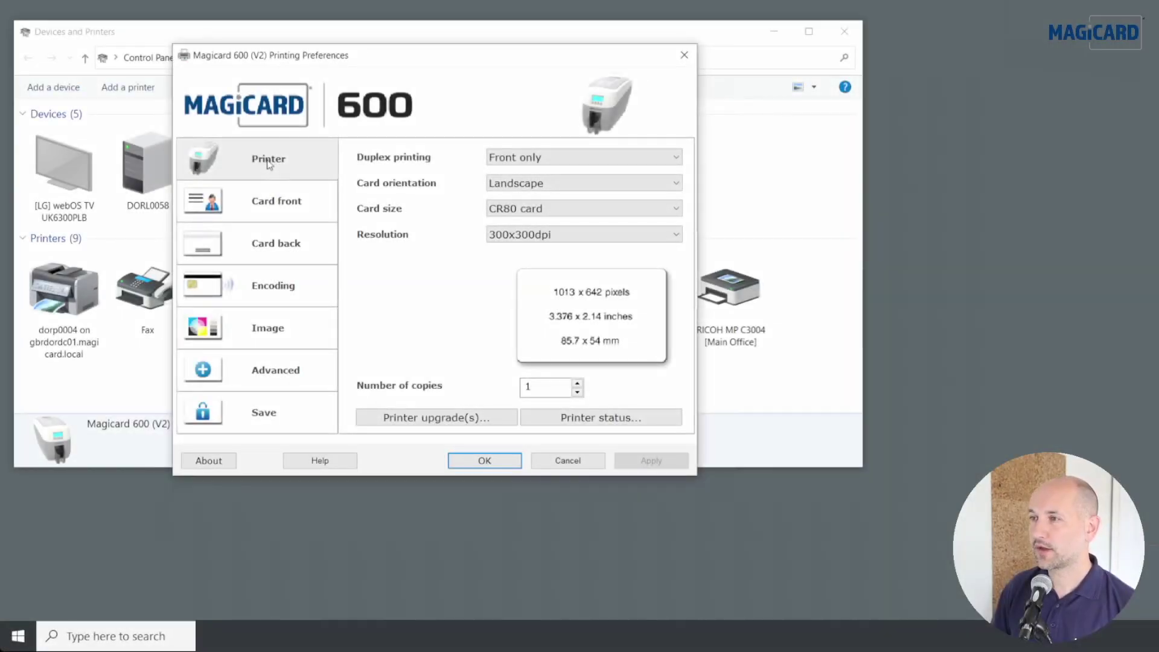
pyautogui.click(291, 213)
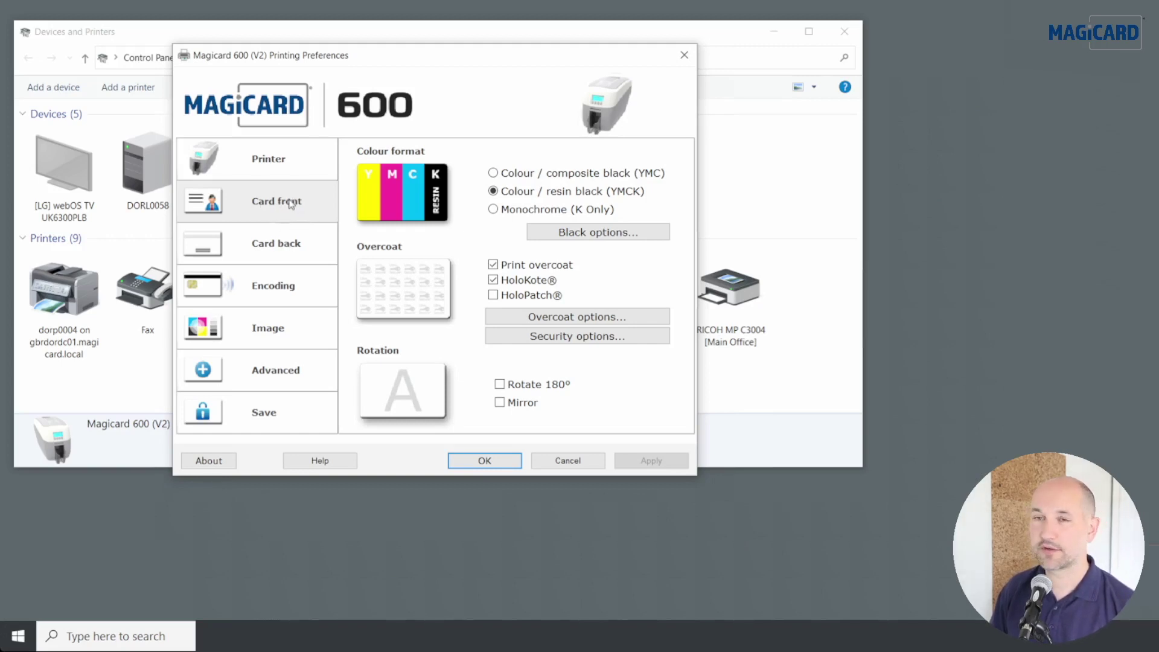
# Step: Set Slot 1 as the card front HoloKote in Security options, then apply and save
pyautogui.click(562, 343)
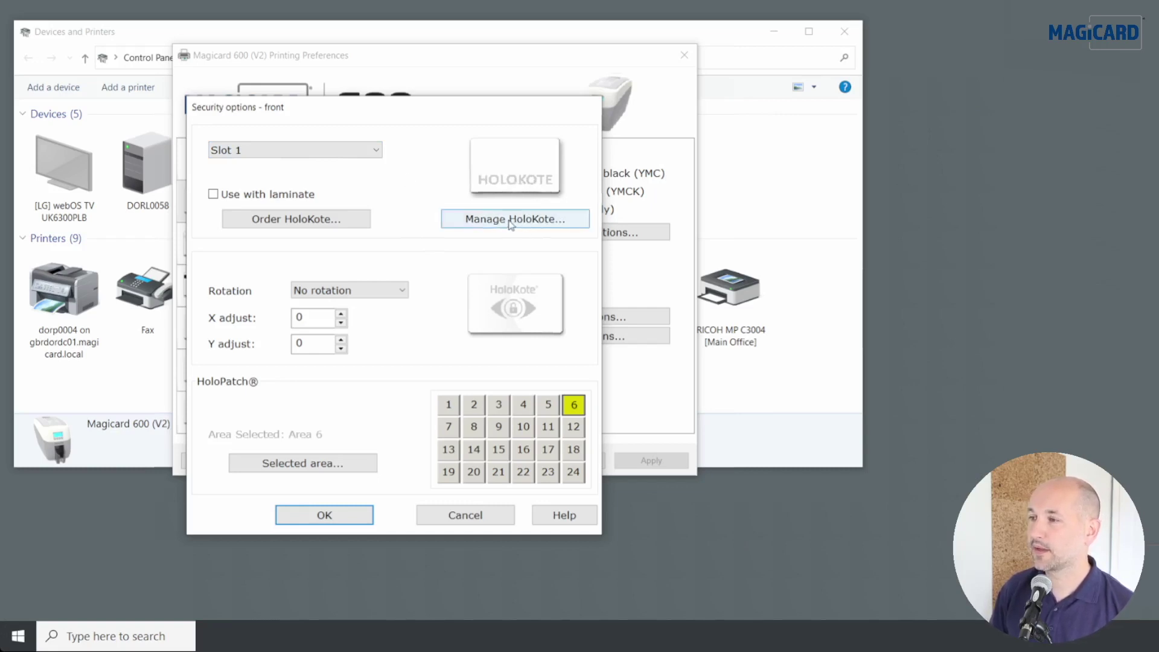
pyautogui.click(356, 519)
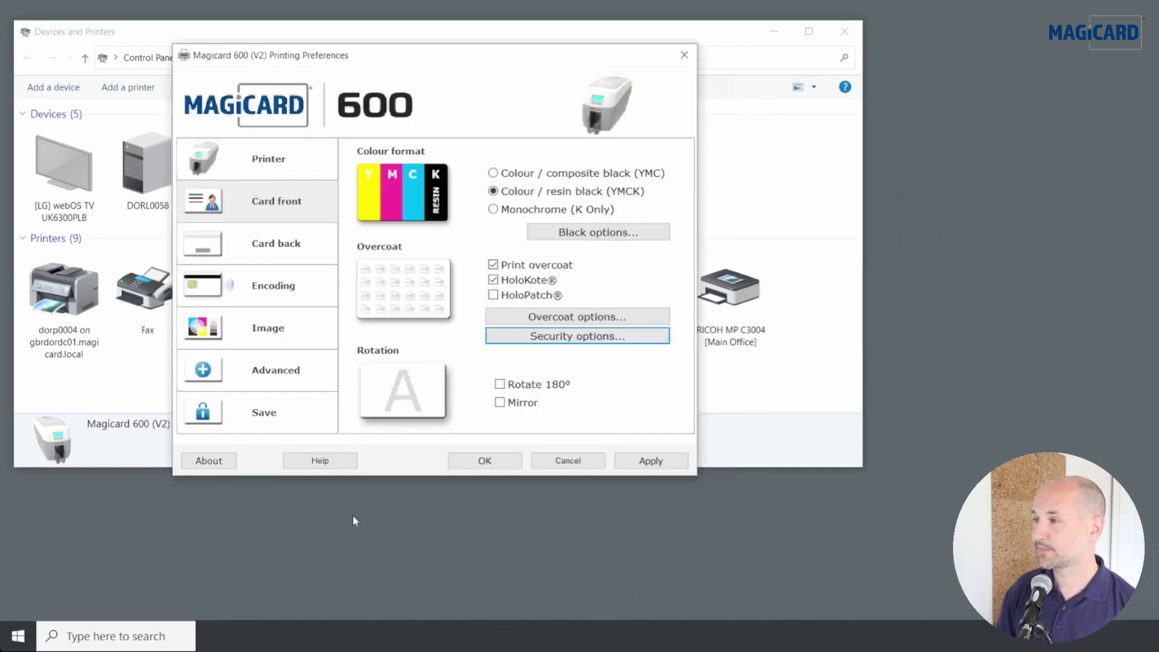
pyautogui.click(654, 462)
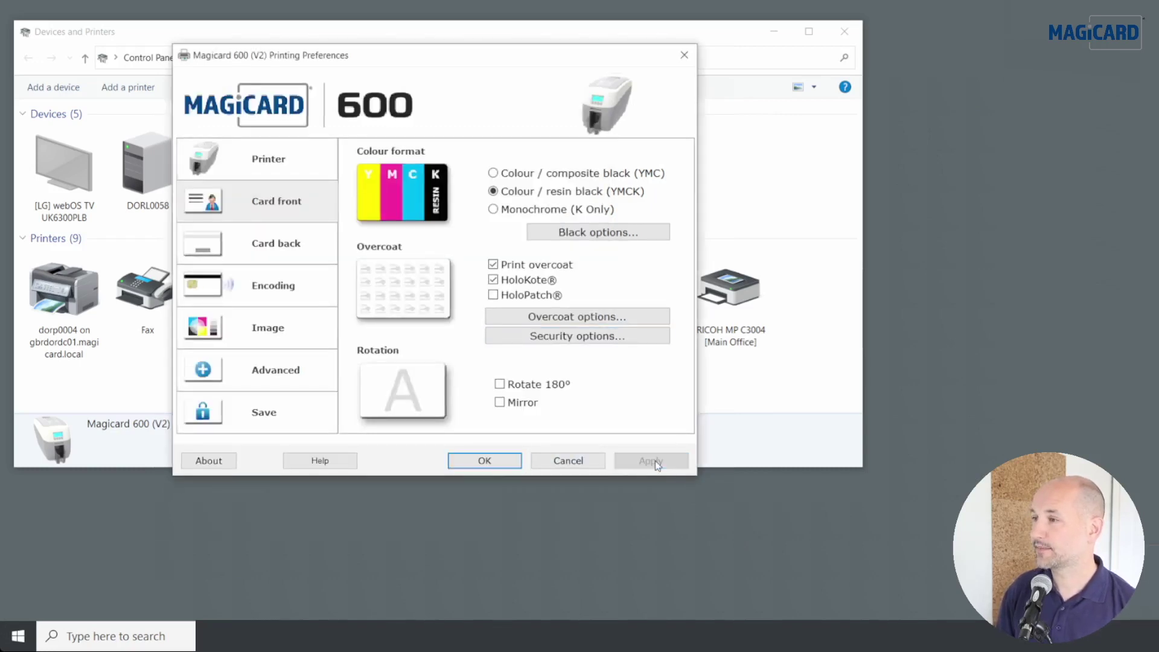
pyautogui.click(485, 462)
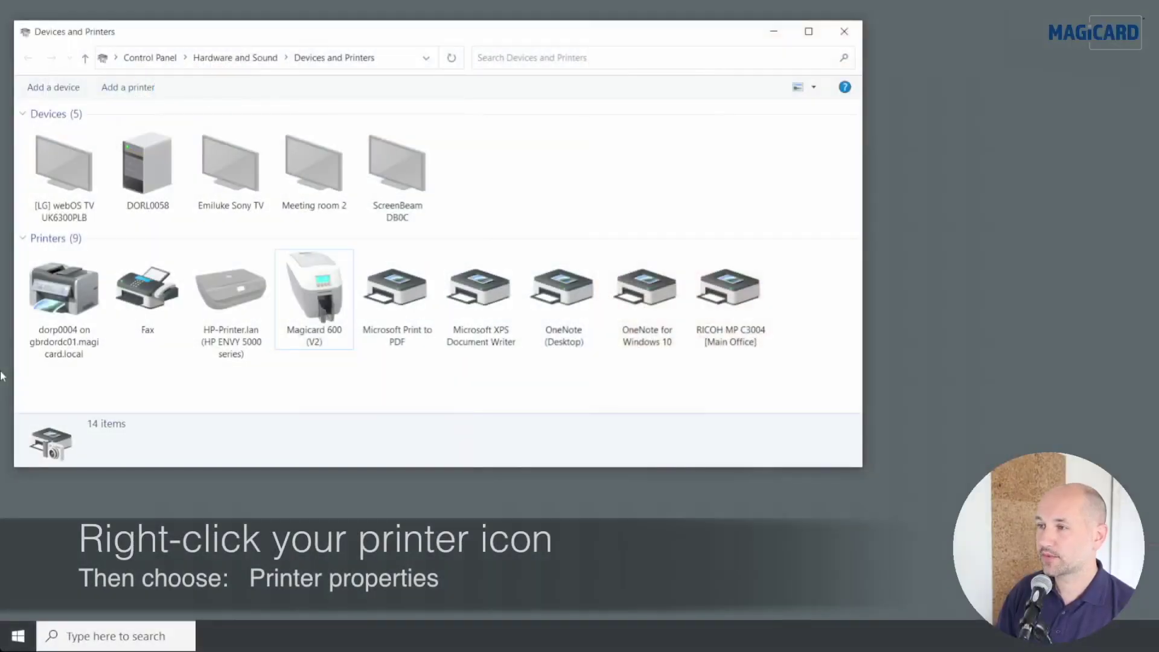
# Step: Print a Windows test page from the Magicard 600 (V2) printer properties
pyautogui.rightClick(323, 313)
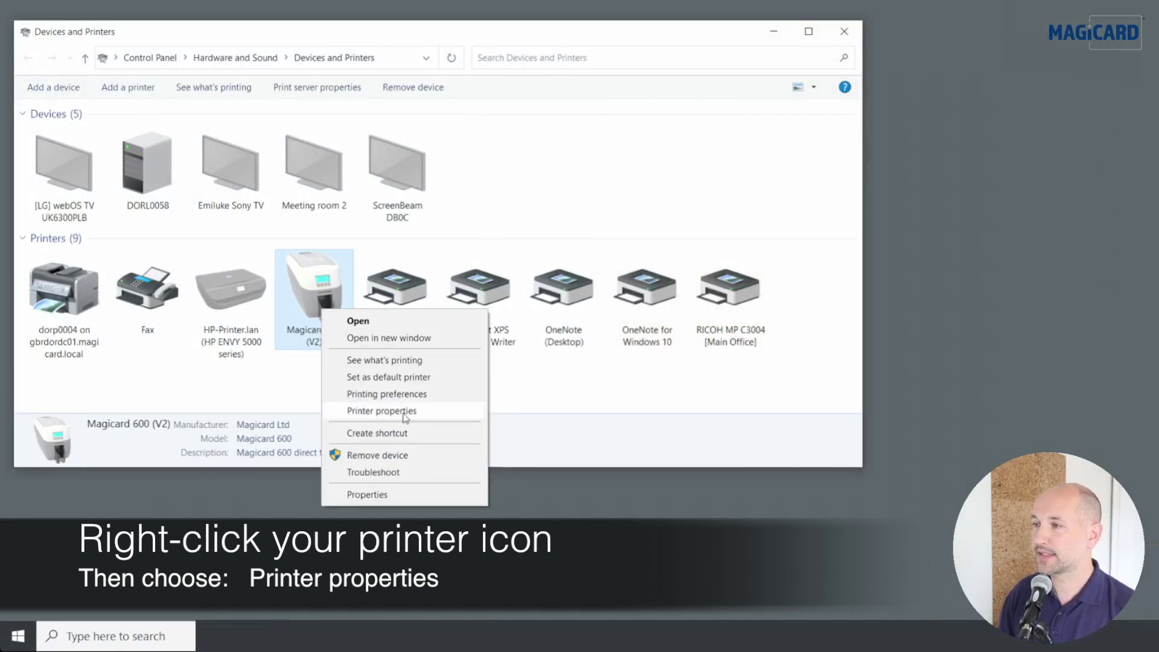
pyautogui.click(401, 415)
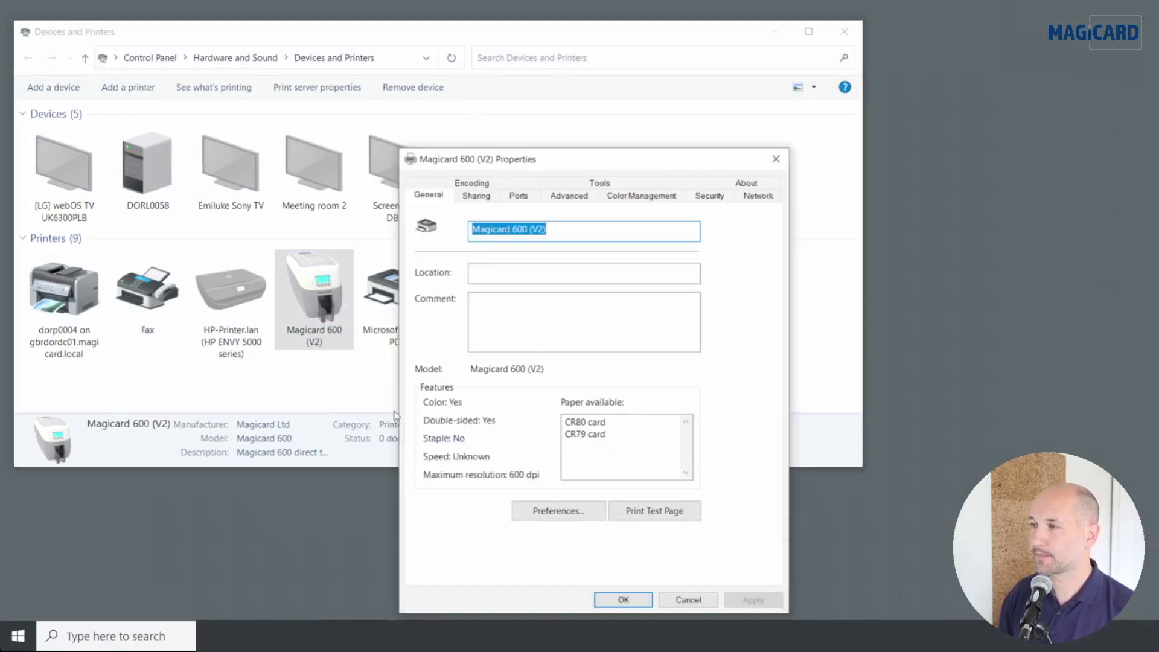
pyautogui.click(664, 514)
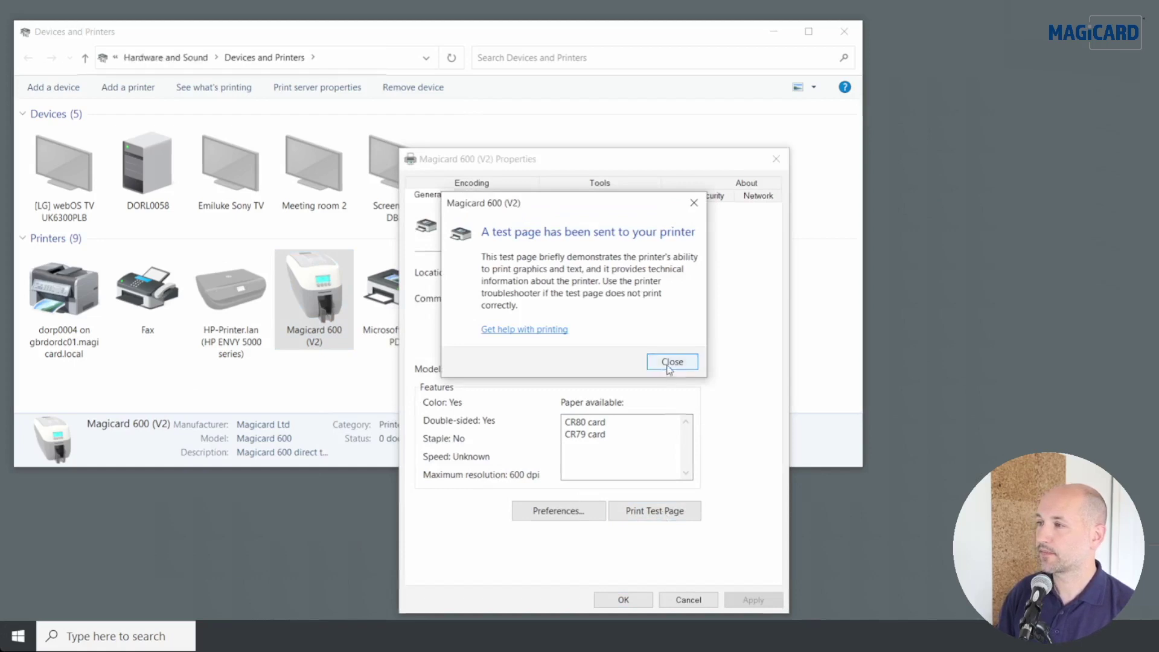
pyautogui.click(669, 363)
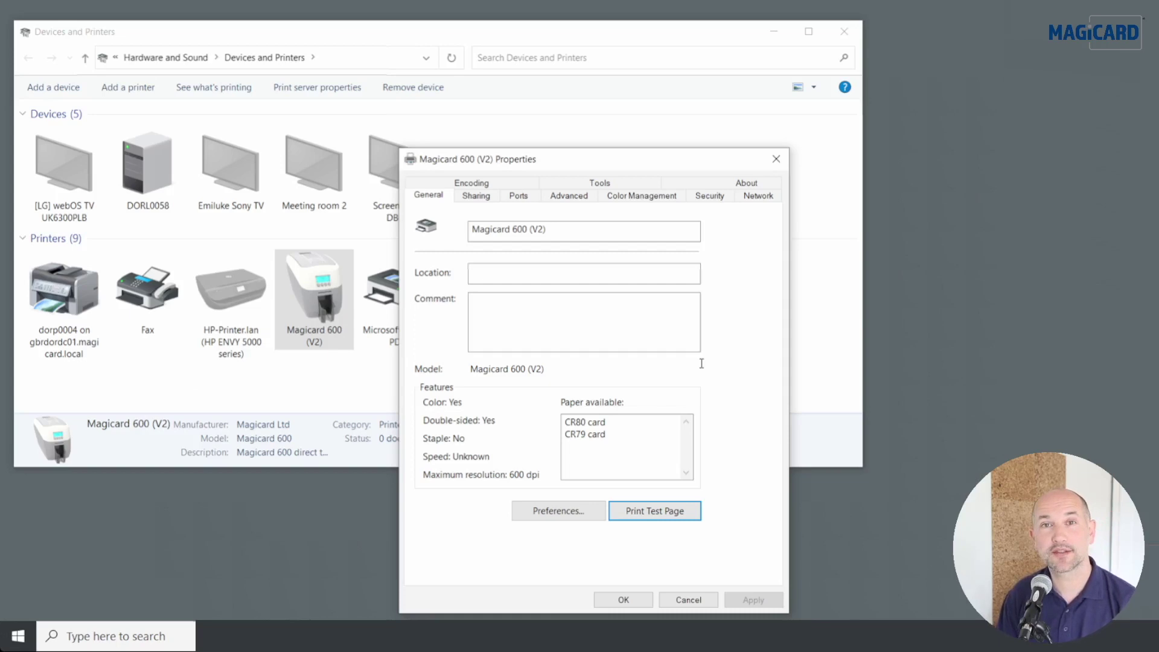
# Step: Close the Magicard 600 (V2) Properties dialog
pyautogui.click(776, 158)
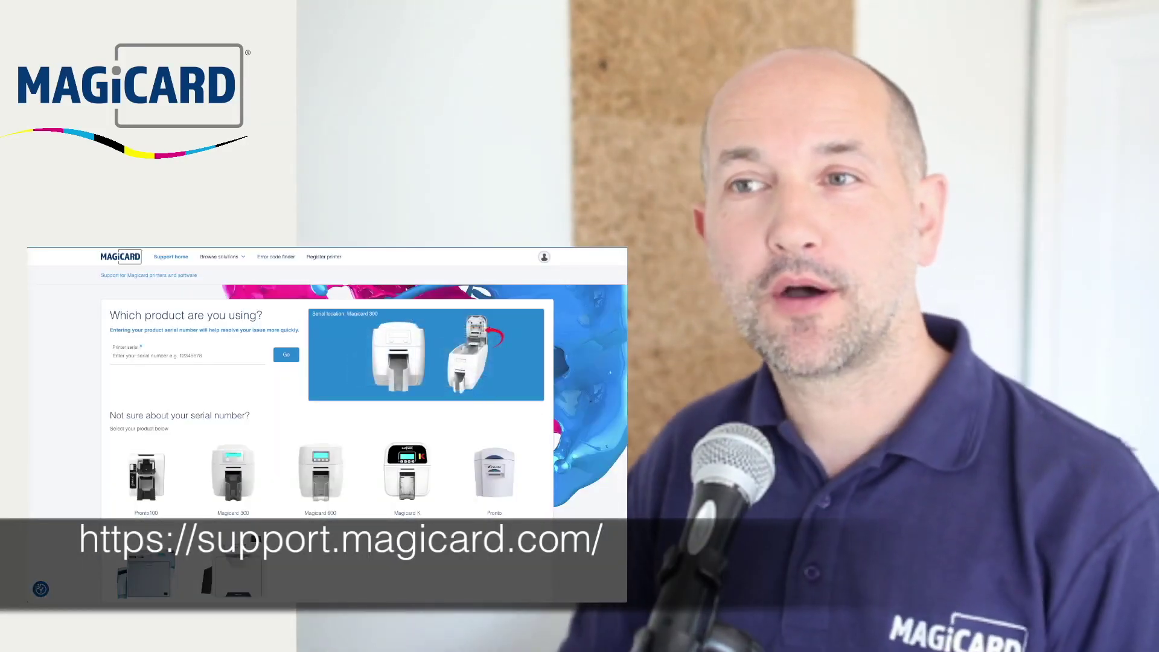
# Step: Open the Magicard 600 support page and search its solutions for 'holo'
pyautogui.click(322, 473)
pyautogui.click(320, 525)
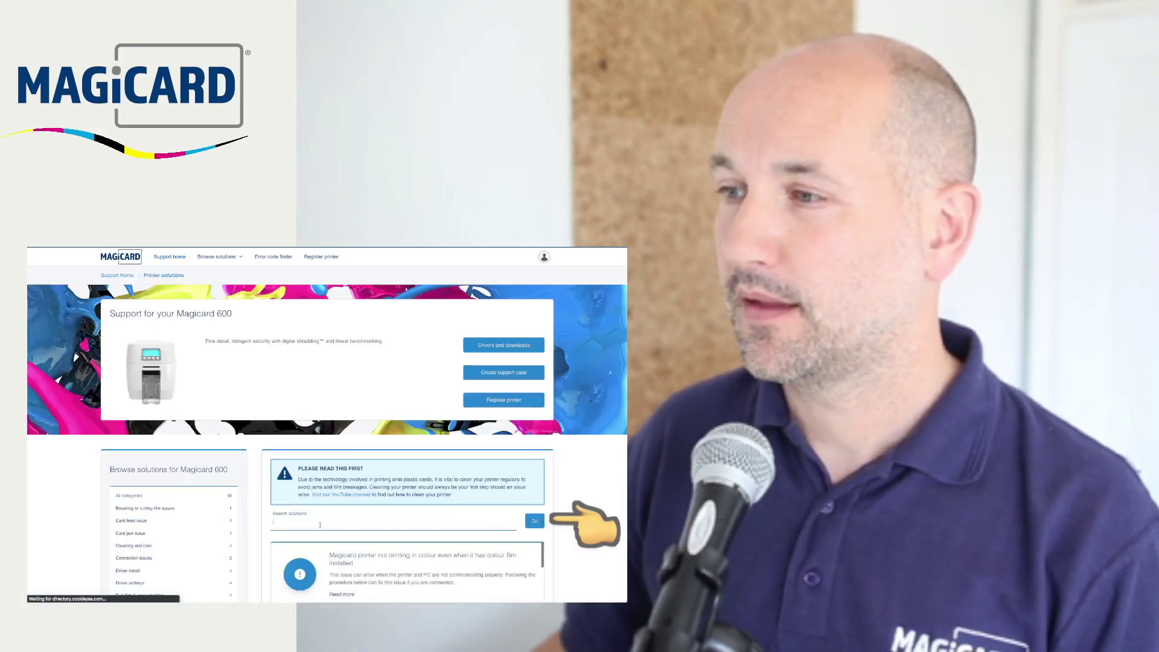
pyautogui.write('holo')
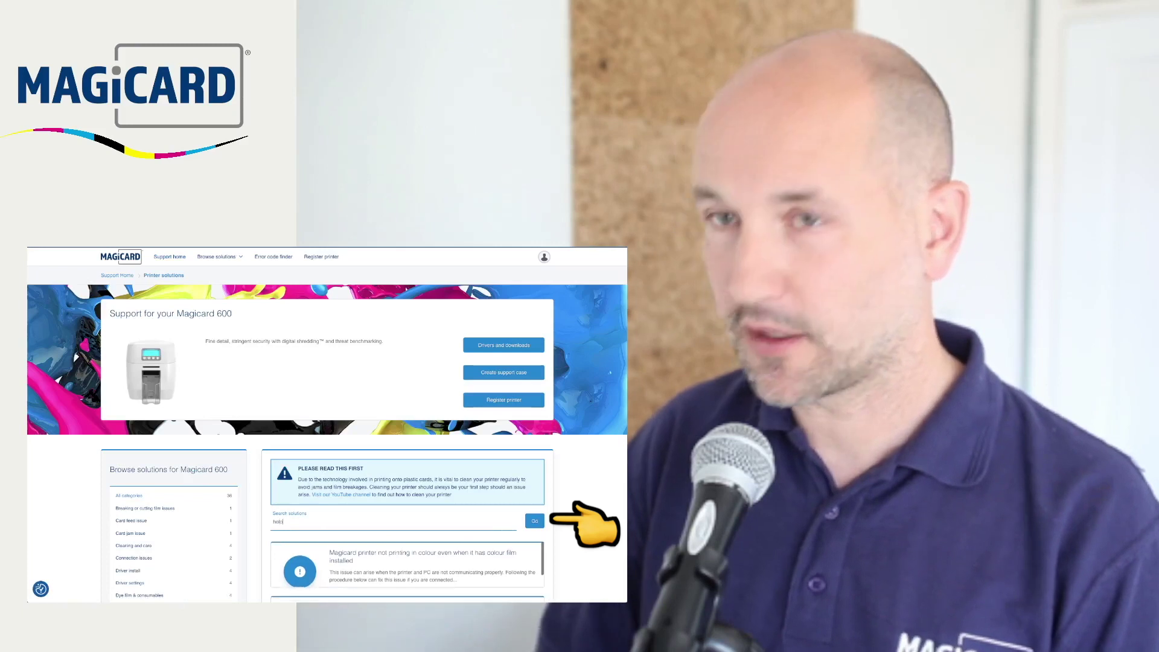
pyautogui.scroll(-8, 252, 503)
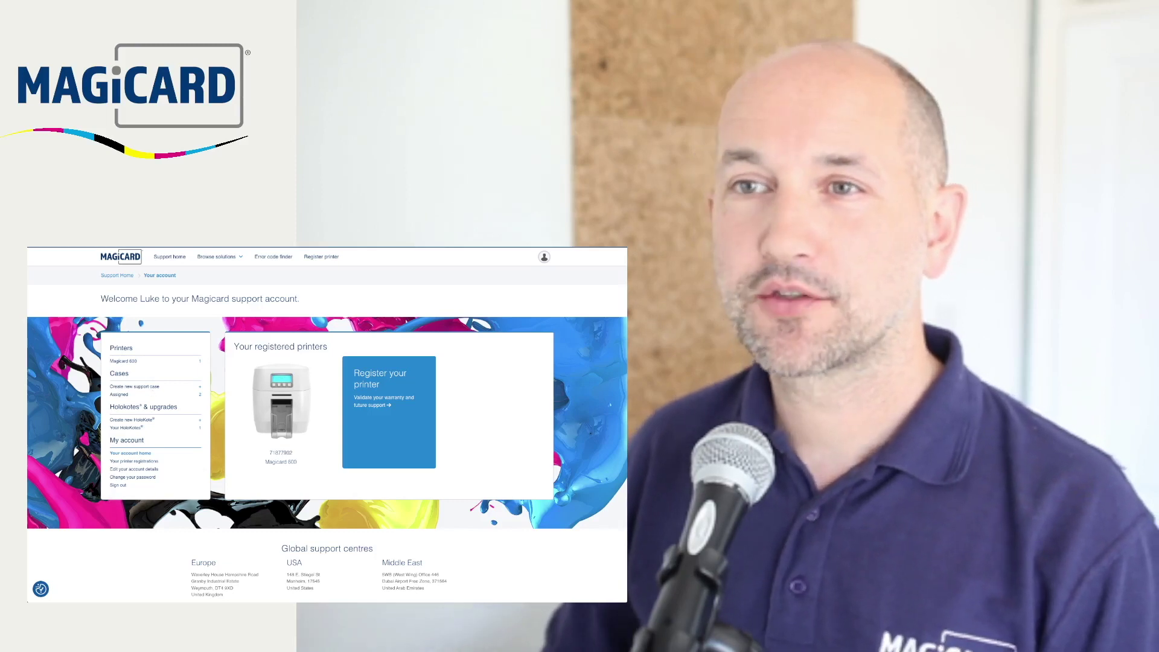
# Step: Start a new support case and expand the Reason list of support case reasons
pyautogui.click(129, 387)
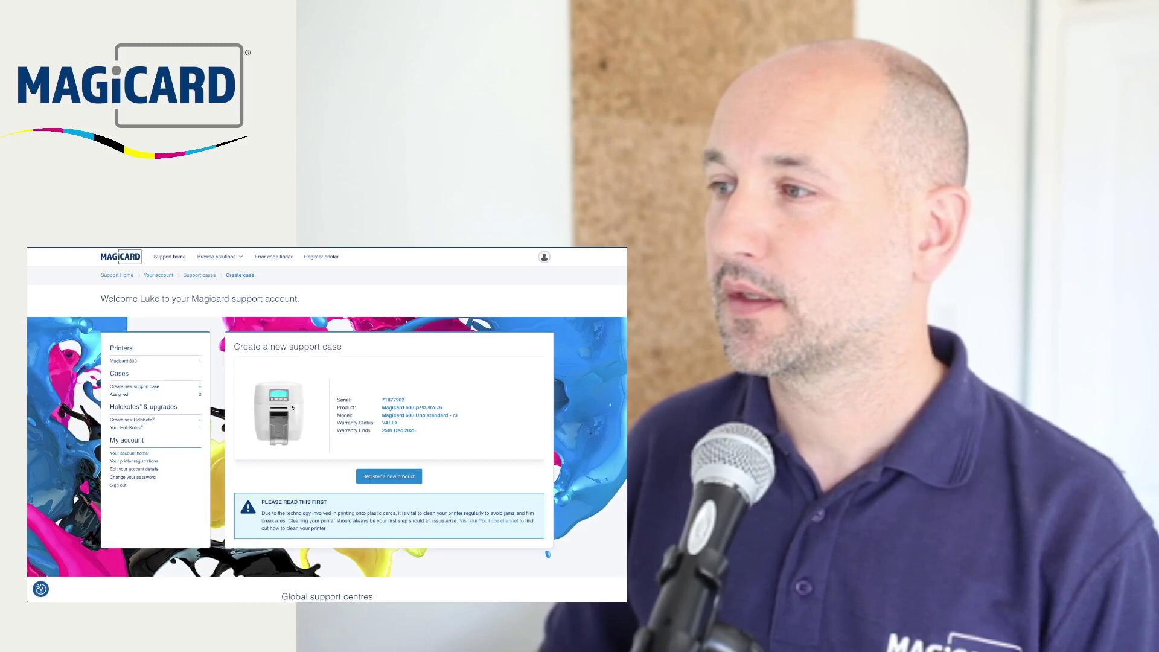
pyautogui.scroll(-3, 371, 453)
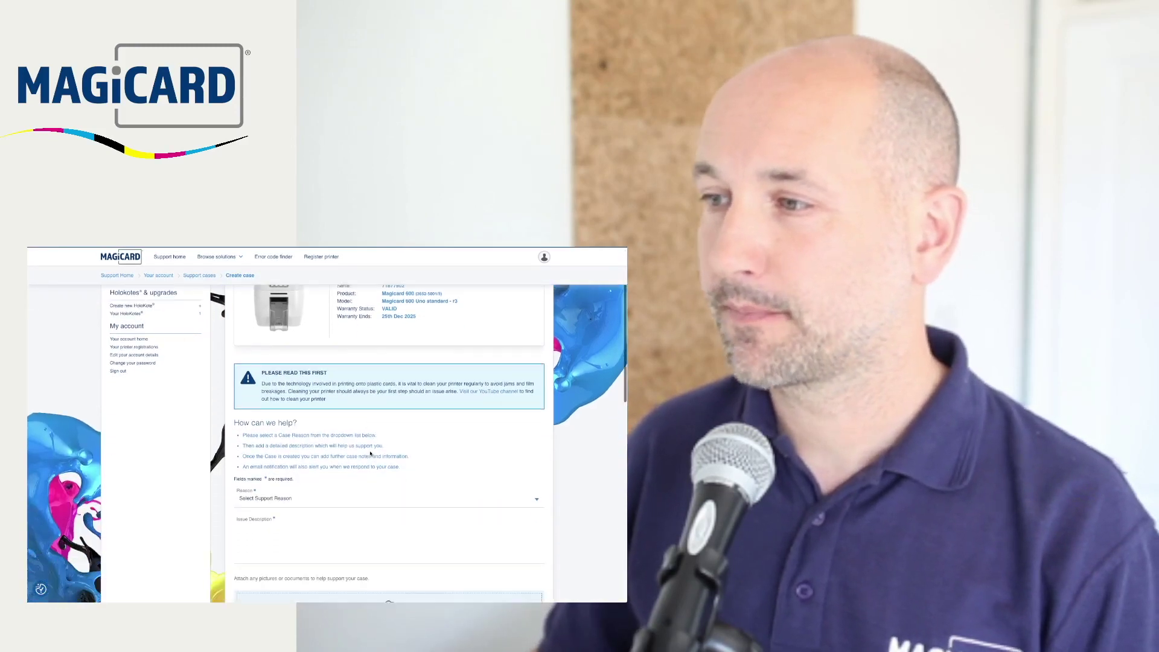
pyautogui.click(278, 498)
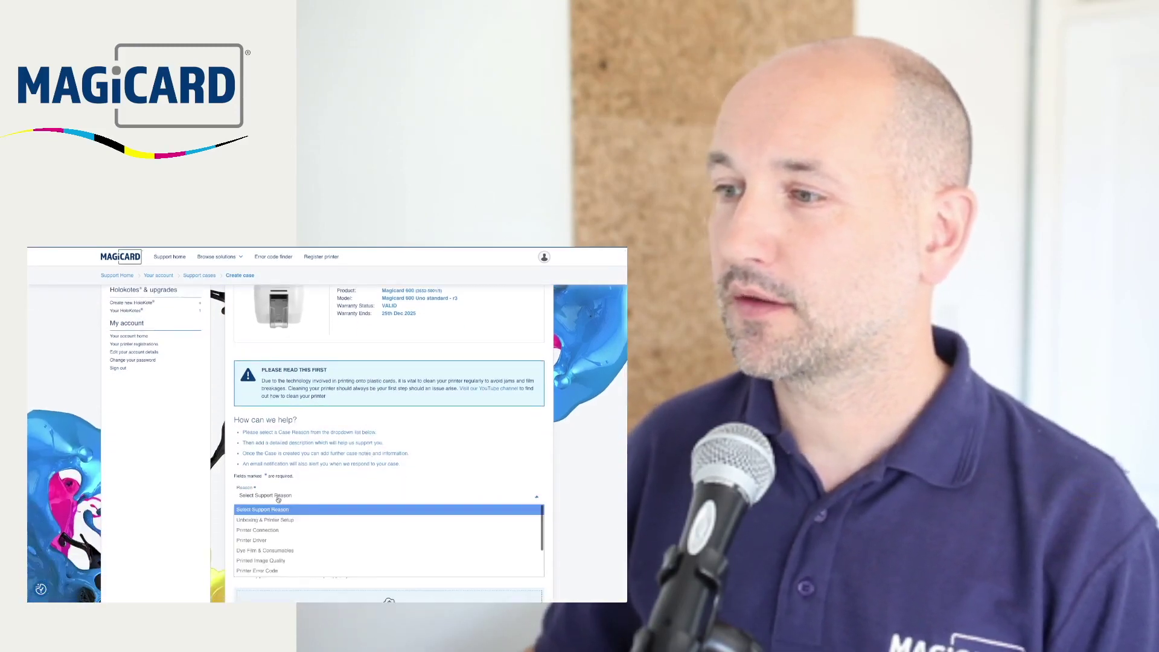
pyautogui.scroll(-2, 293, 531)
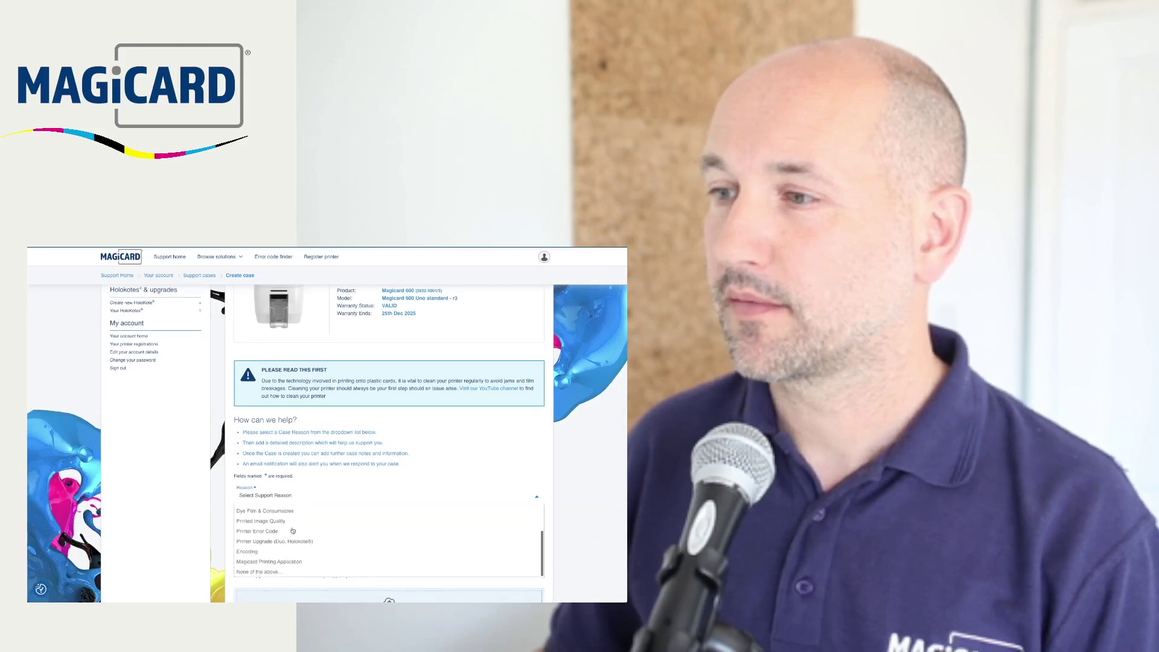